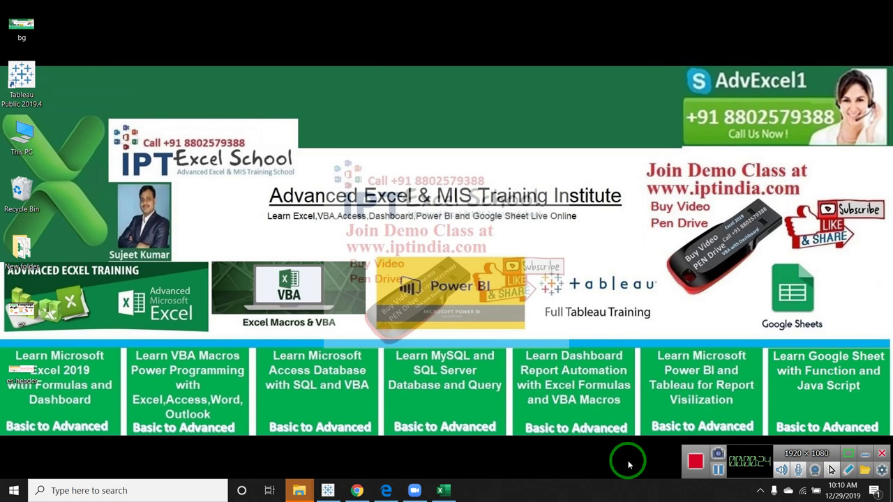
Restore the Excel Book1 workbook window from the taskbar
click(447, 493)
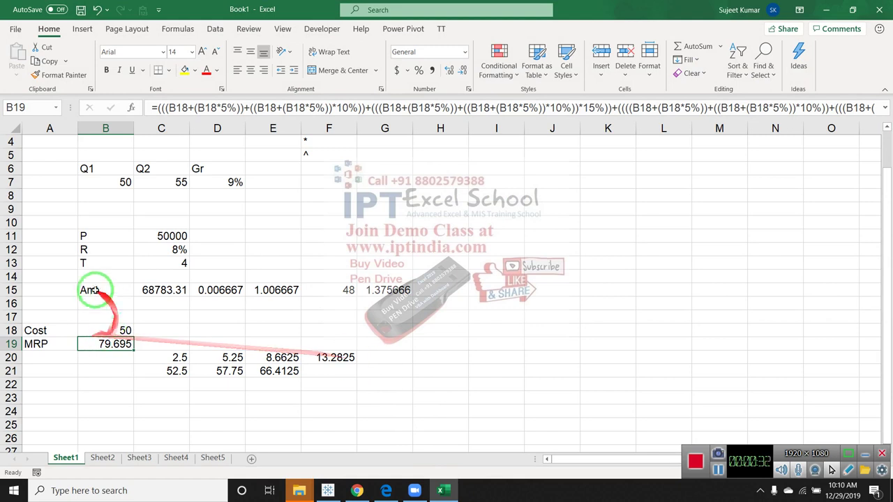
On Sheet3, enter 20 in cell A1
click(111, 458)
click(149, 459)
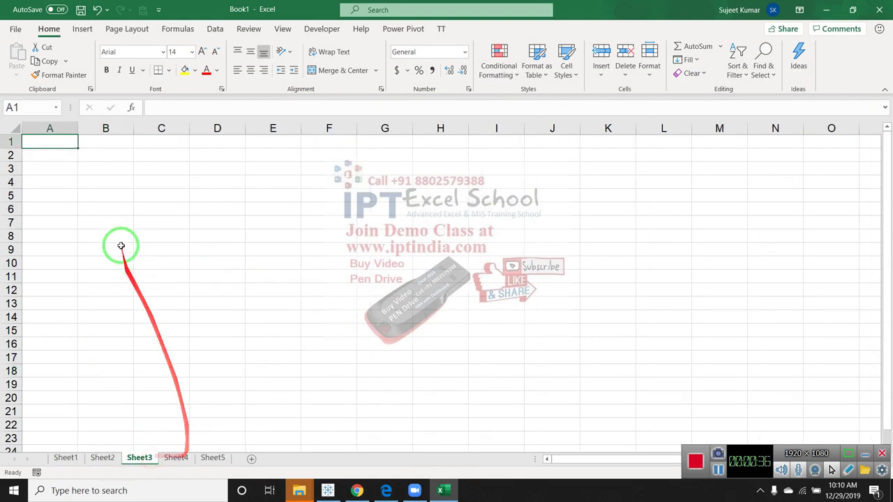
text(20)
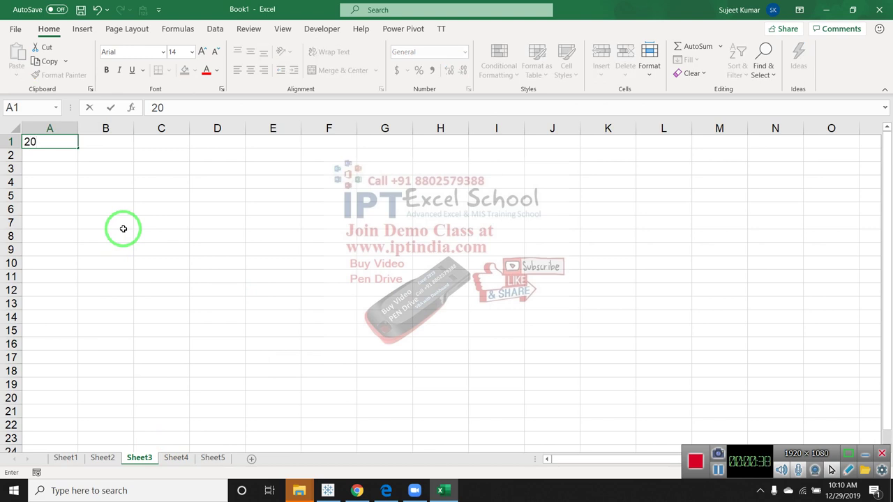
click(244, 245)
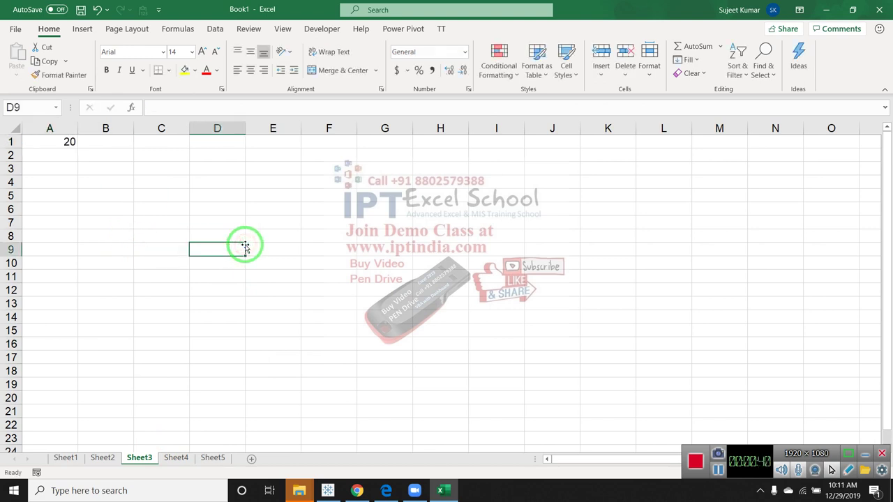
Enter the formula =A1+20 in D9, returning 40, and keep D9 selected
text(=)
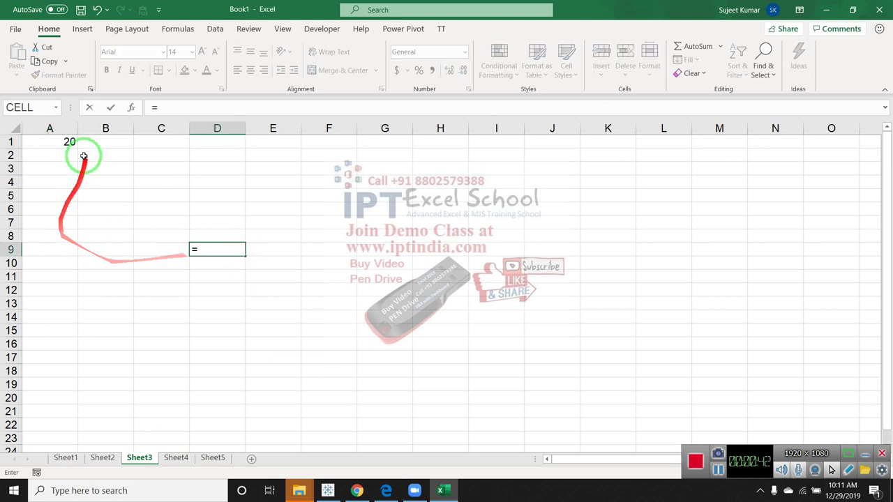
click(58, 142)
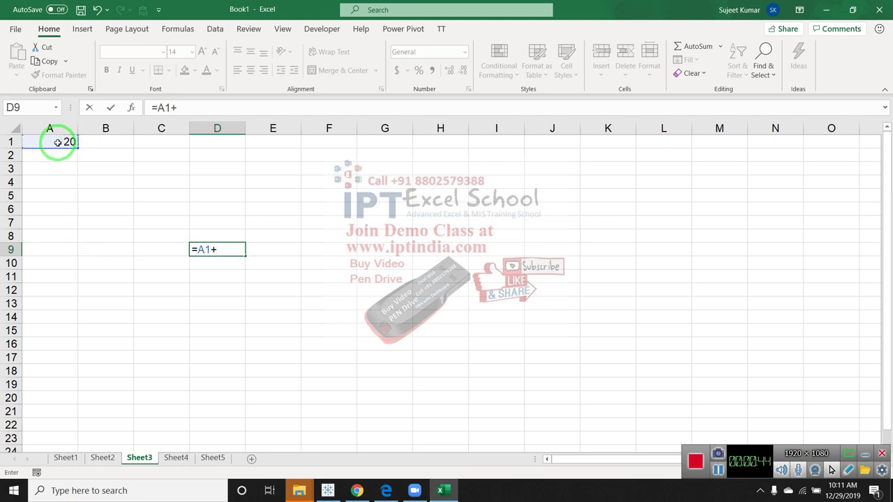
key(Return)
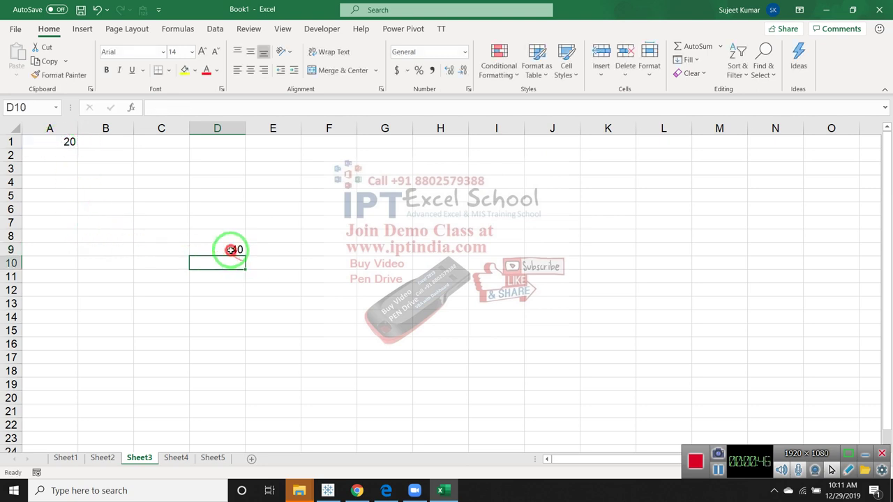
double_click(230, 250)
double_click(203, 249)
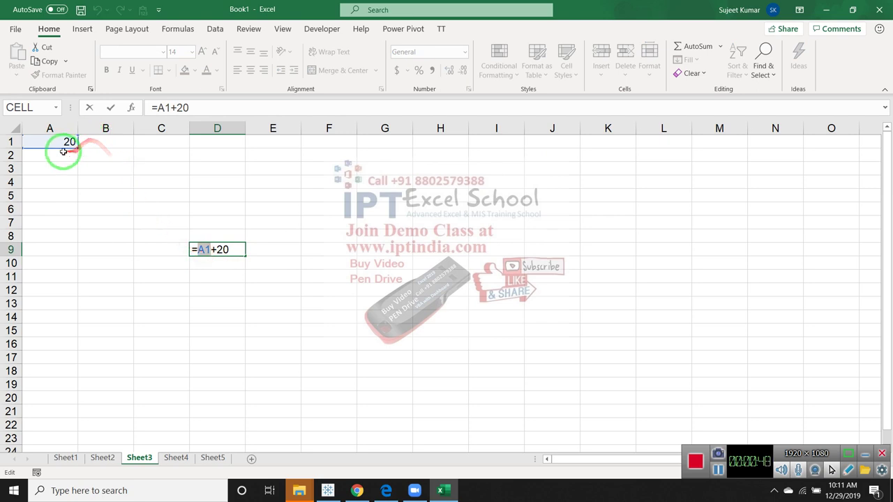
key(ctrl+Return)
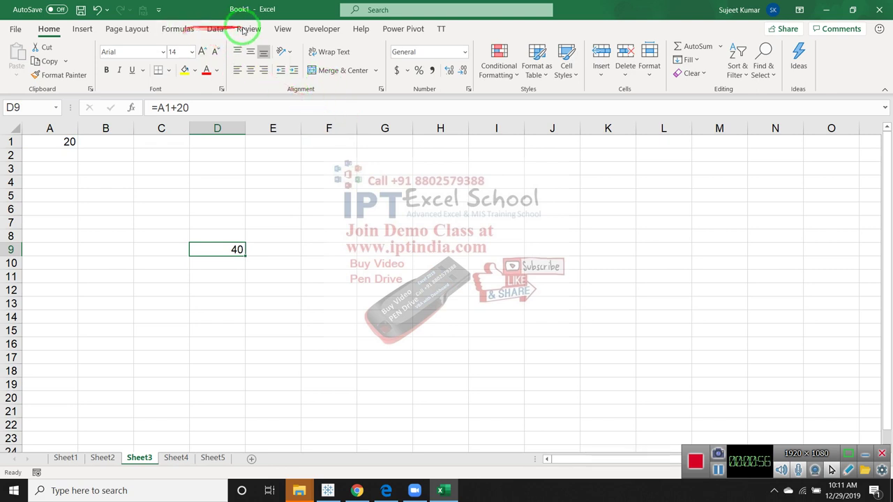
From the Formulas tools, trace D9's dependents and dismiss the no-dependents message
click(178, 28)
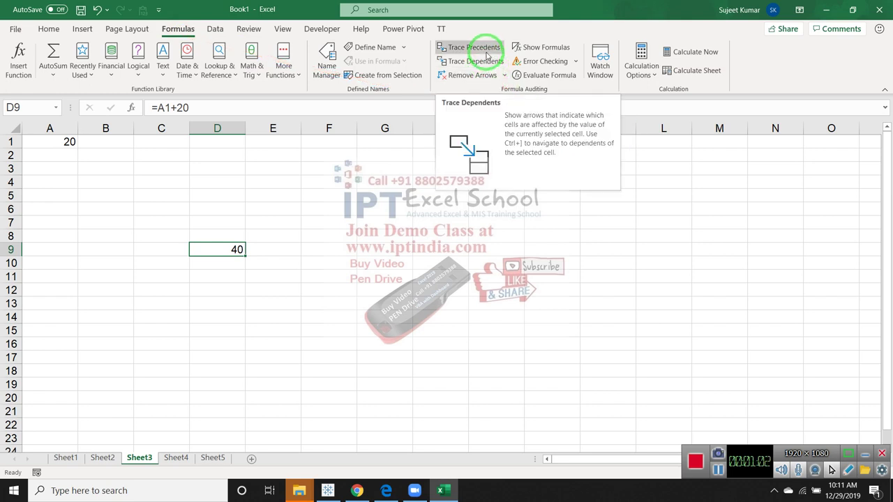
click(487, 60)
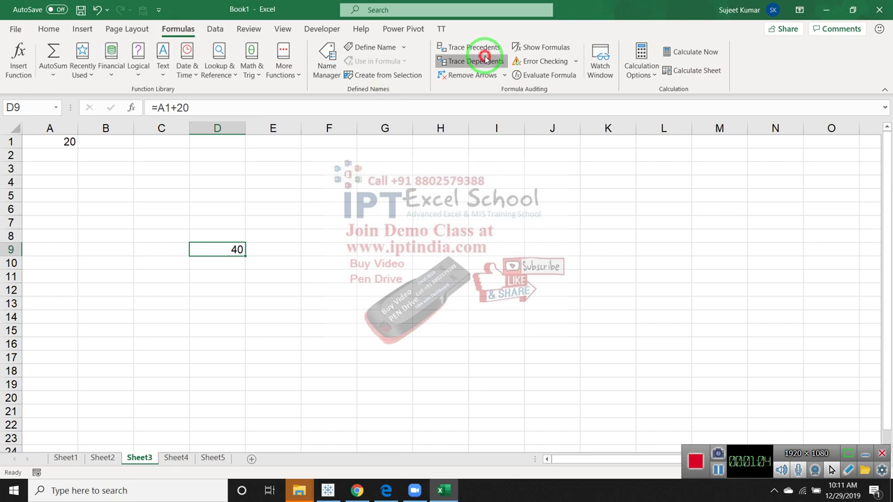
key(Return)
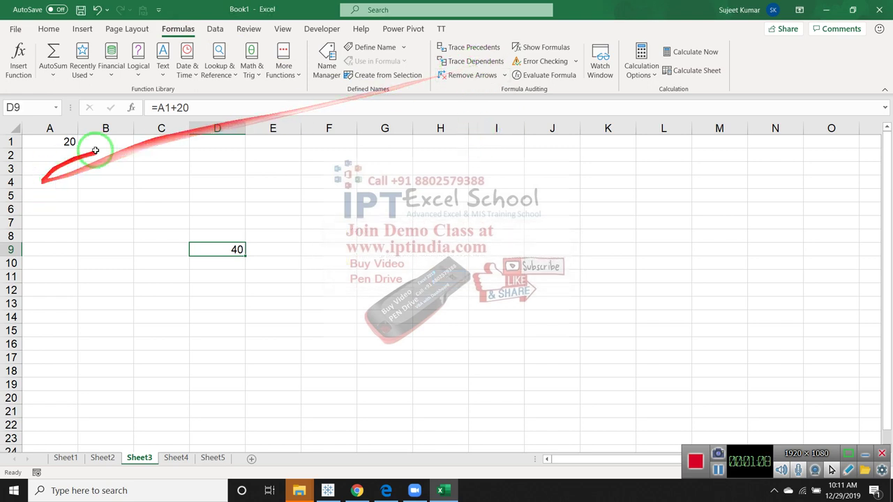
click(466, 65)
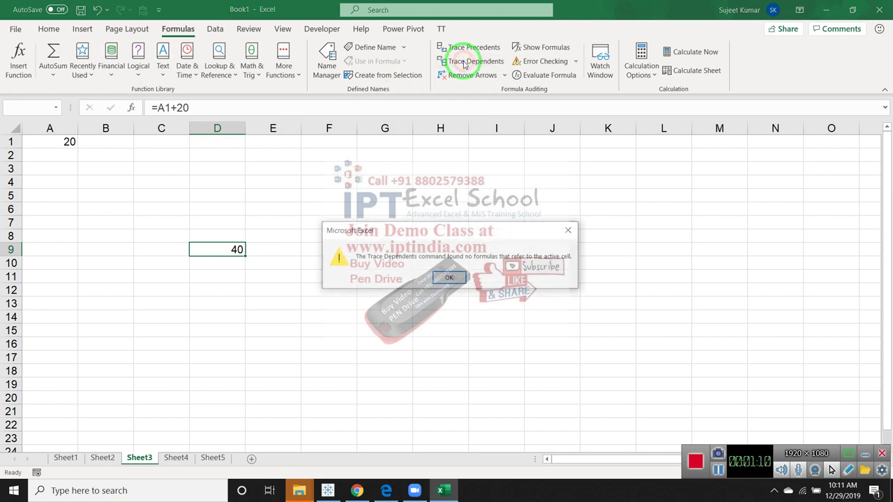
click(443, 280)
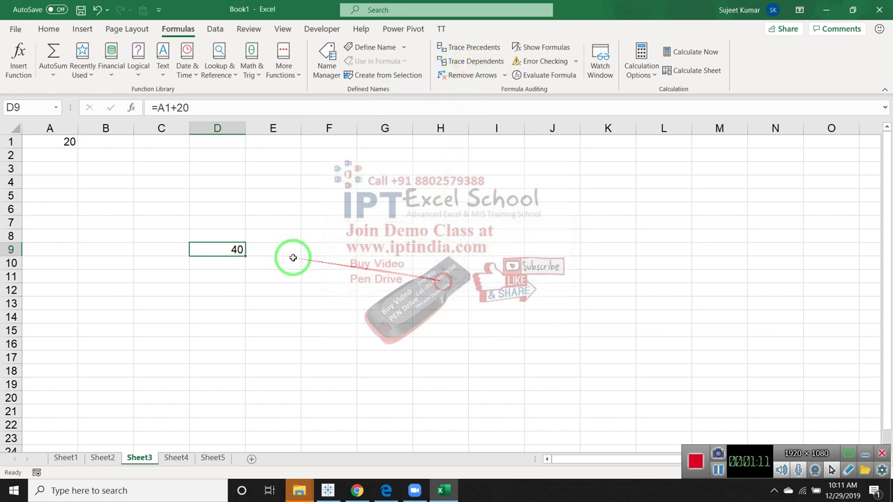
Trace A1's precedents, dismiss the error, and reselect D9
click(53, 142)
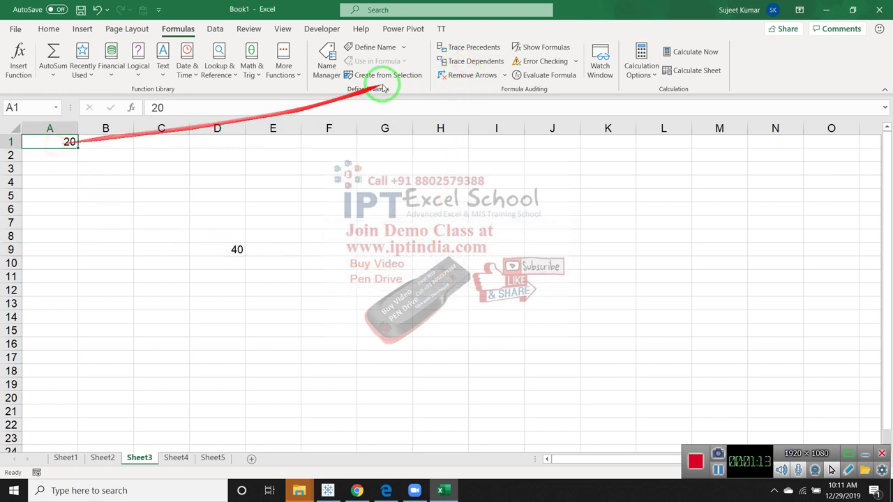
click(457, 49)
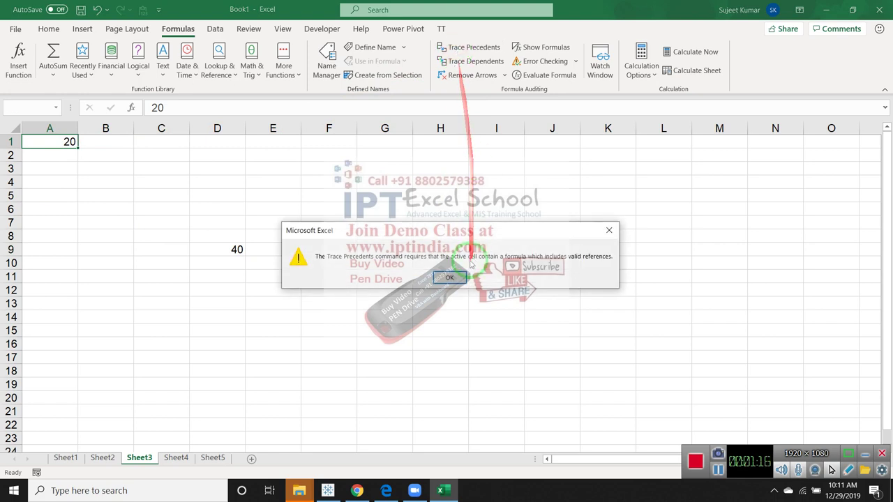
click(453, 280)
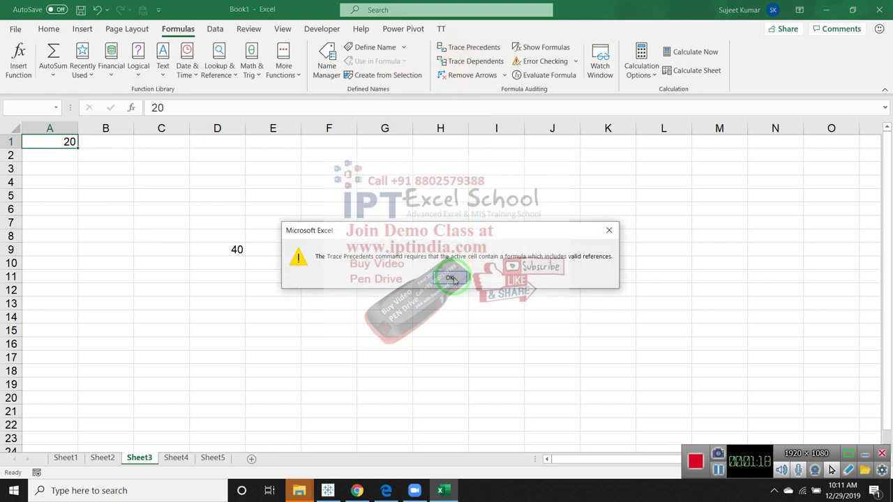
click(230, 249)
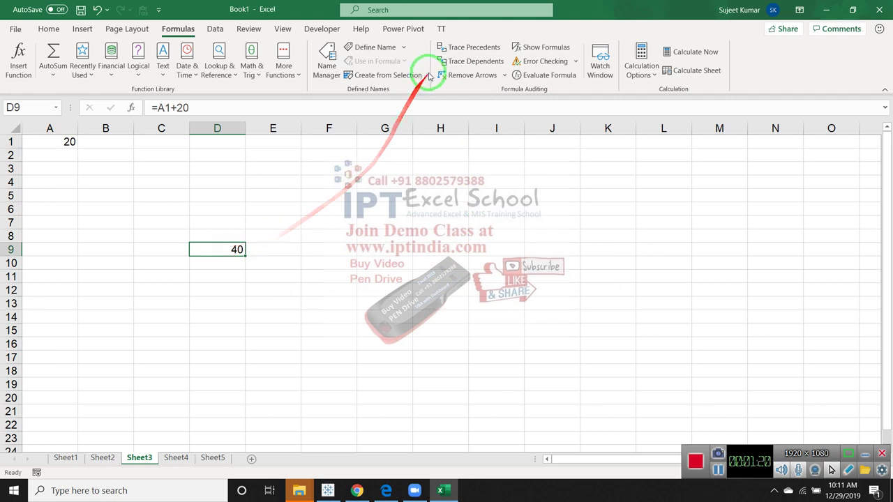
Draw D9's precedent arrow from A1, then trace A1's dependents and precedents
click(451, 50)
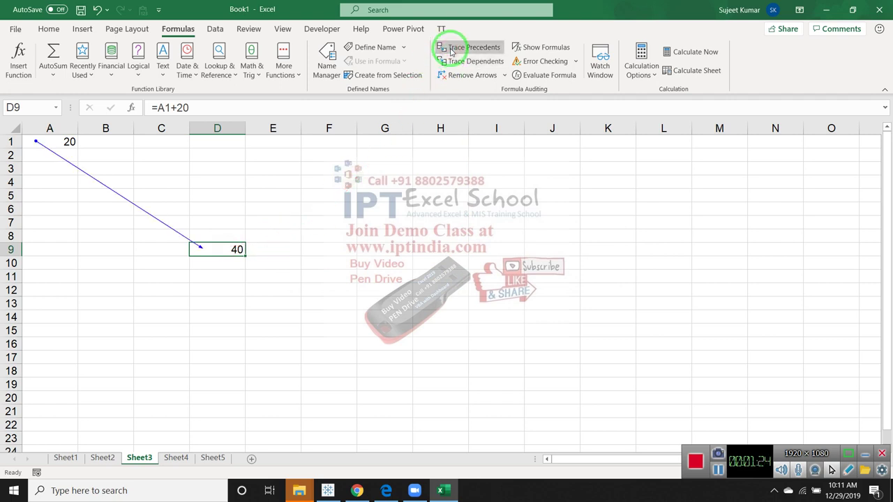
click(236, 249)
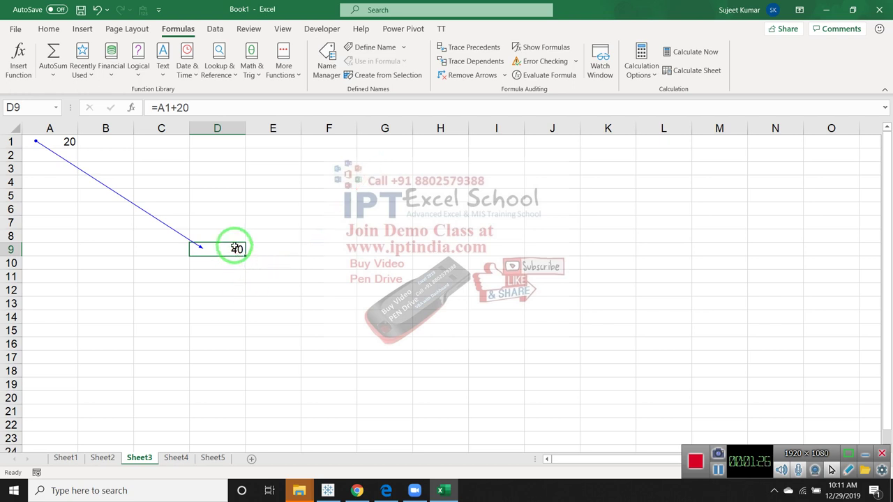
click(49, 145)
click(474, 64)
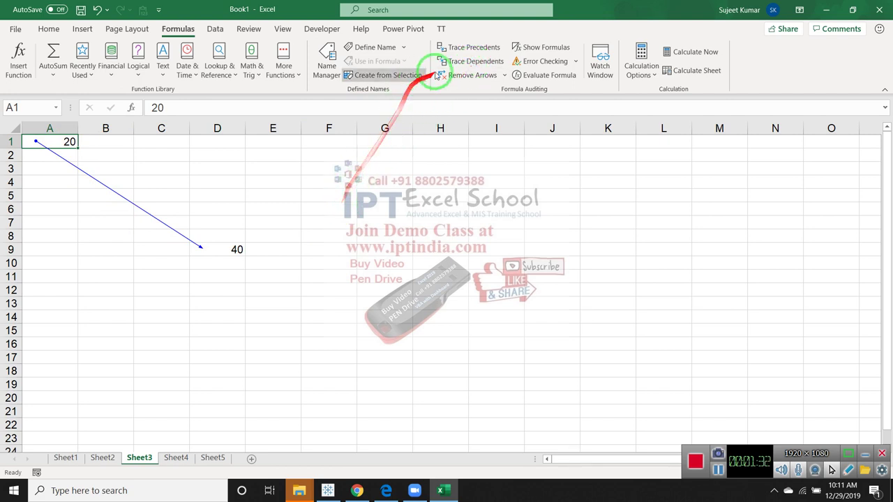
click(466, 50)
key(Return)
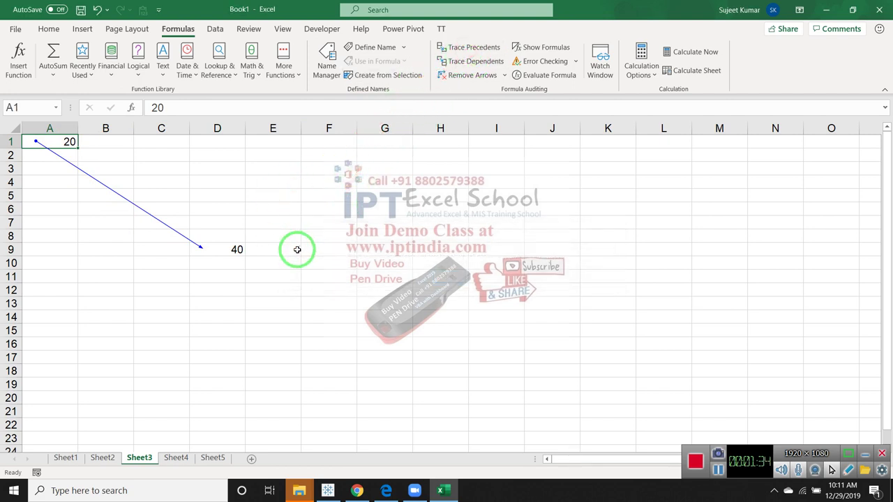
Reselect D9 and remove all tracer arrows from Sheet3
click(235, 249)
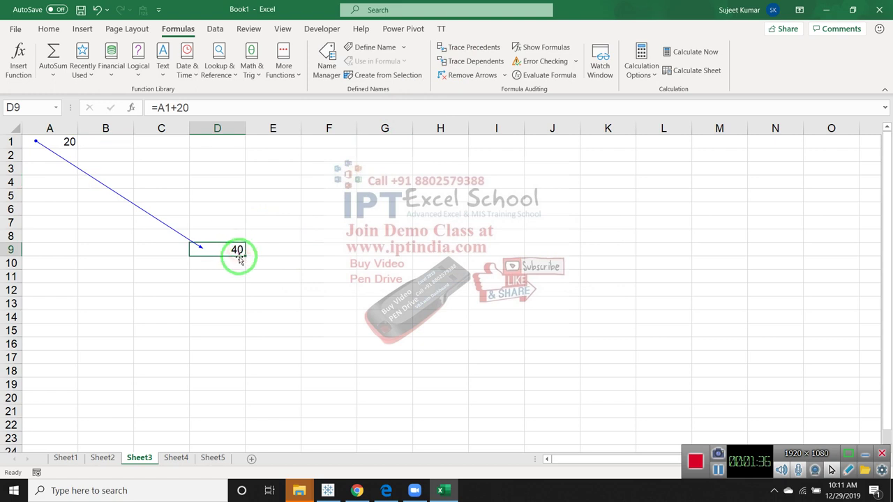
drag(245, 255, 475, 105)
click(469, 75)
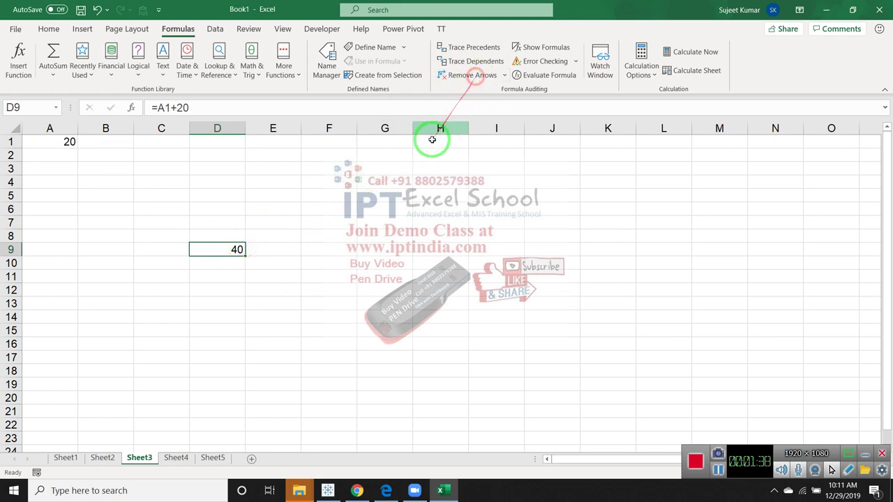
On Sheet5, name the range E3:G12 'data', then switch to Sheet4
click(214, 457)
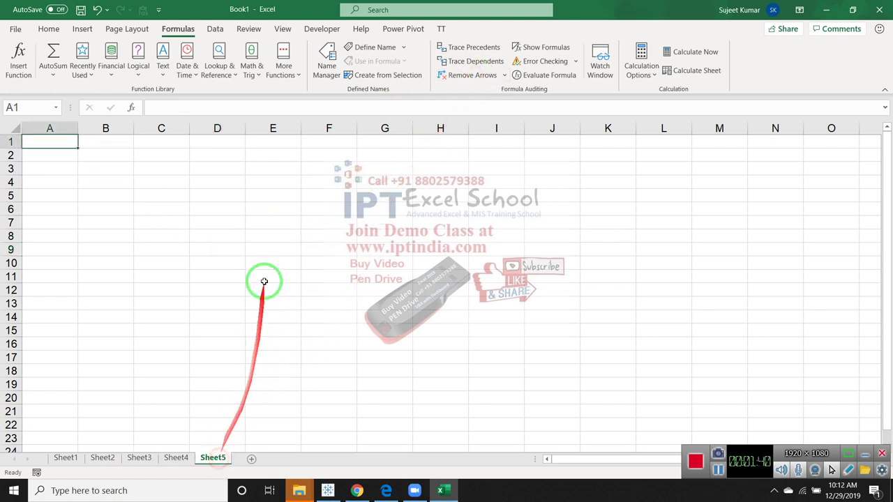
drag(252, 171, 395, 288)
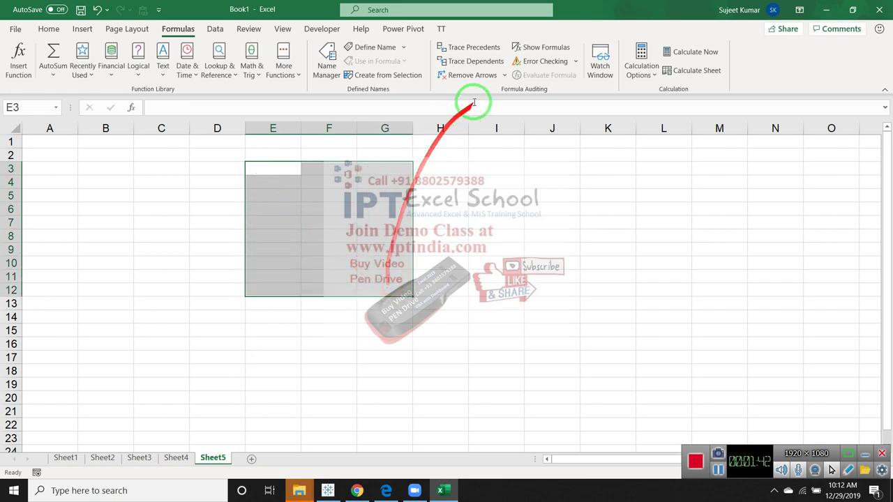
click(375, 47)
text(data)
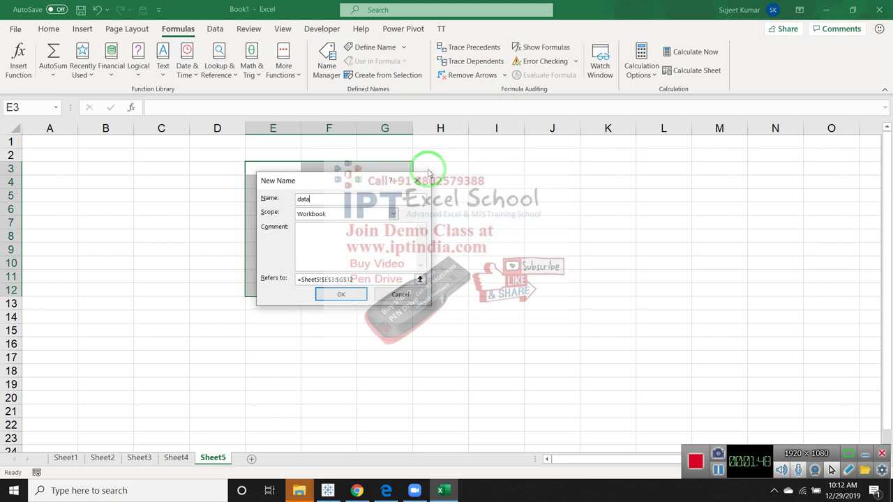
click(340, 294)
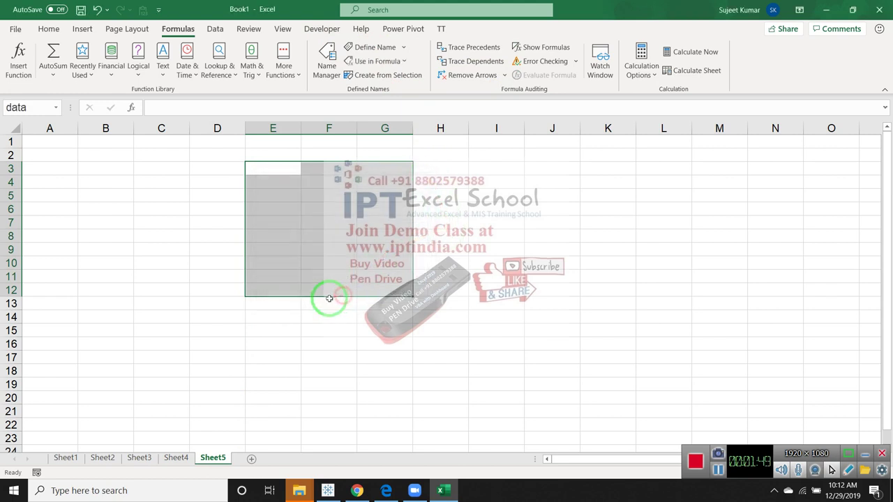
click(176, 460)
Abandon the sum started in D6 and enter =SUM(data) in Sheet5's J14
click(215, 209)
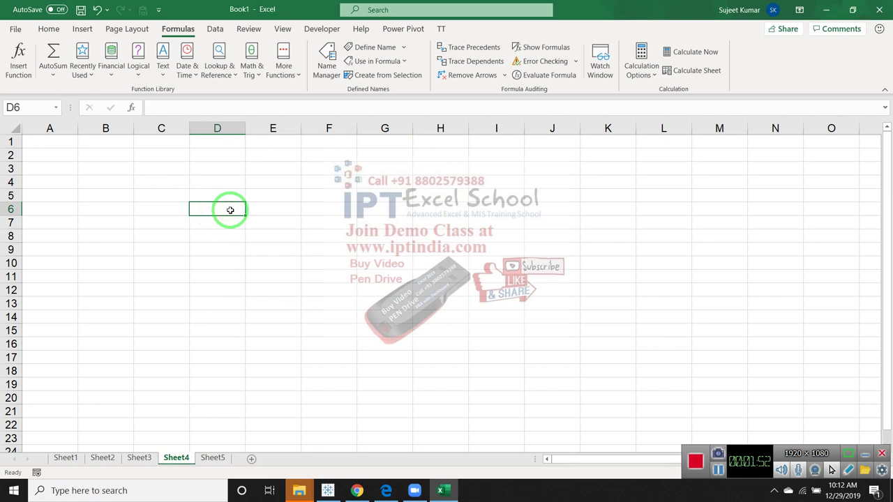
text(=sum)
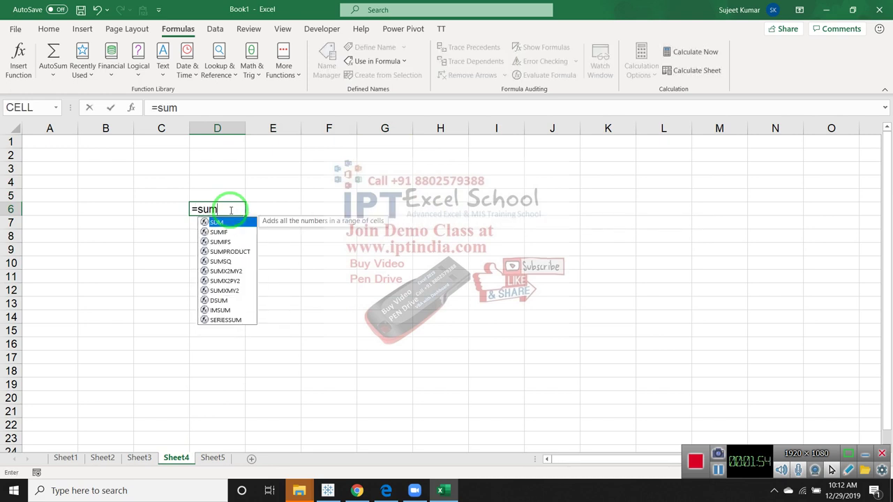
key(Escape)
click(213, 458)
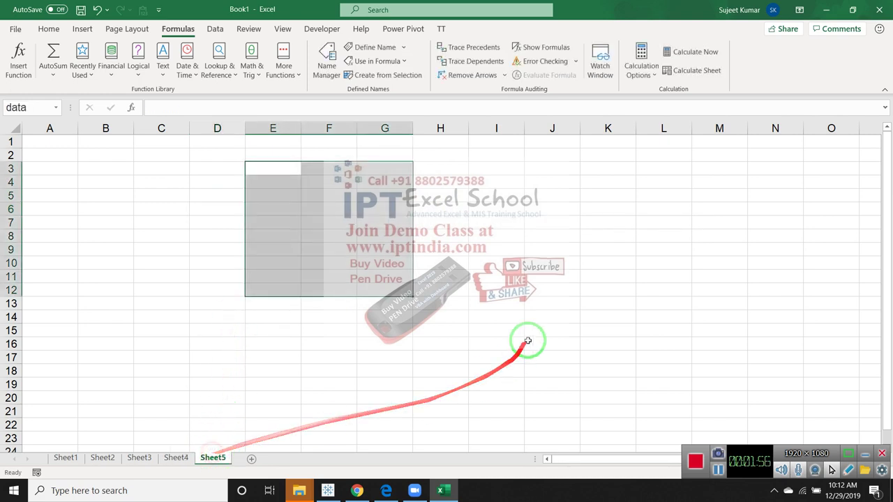
click(528, 321)
text(=sum)
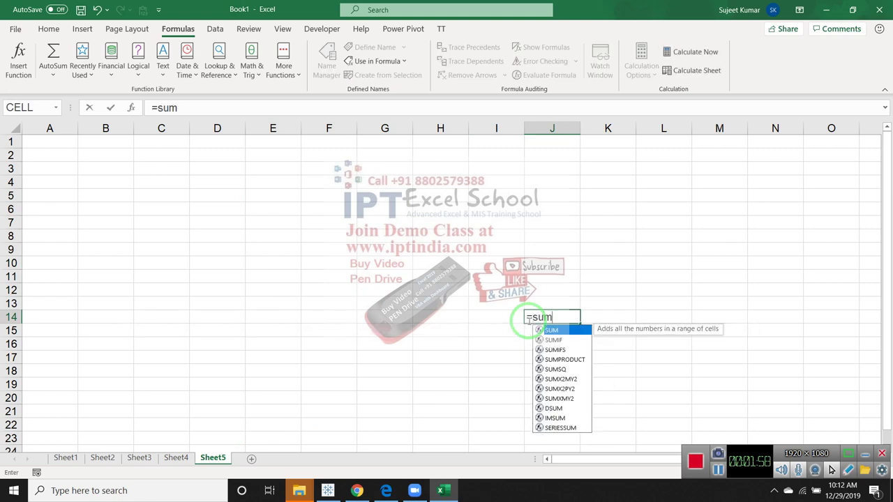
key(Tab)
text(ata)
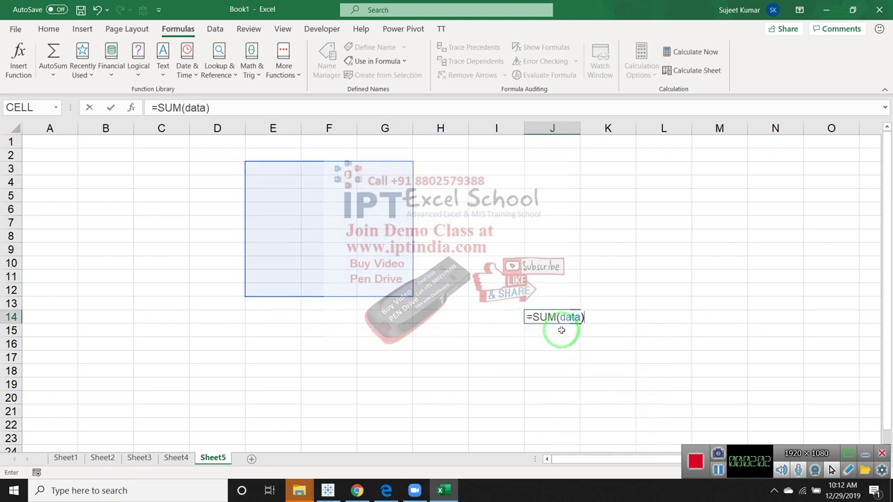
click(582, 332)
Trace J14's dependents (none), then its precedent arrow from the data range
click(562, 322)
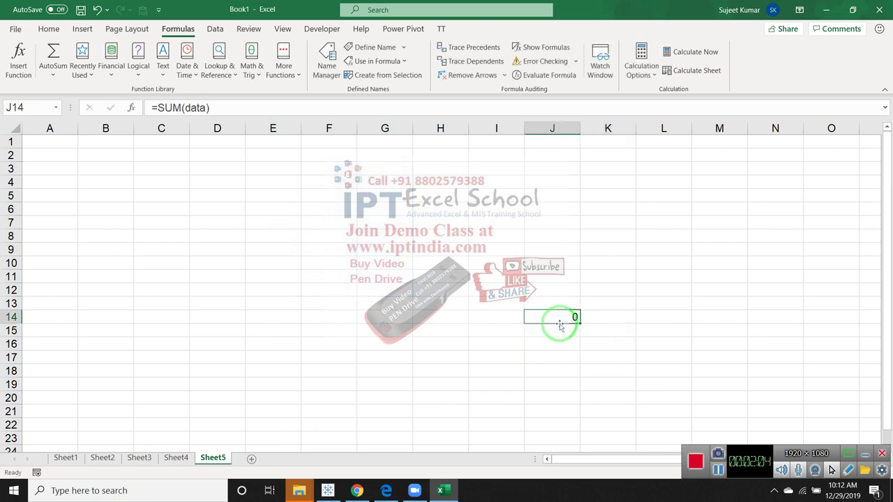
click(473, 63)
key(Return)
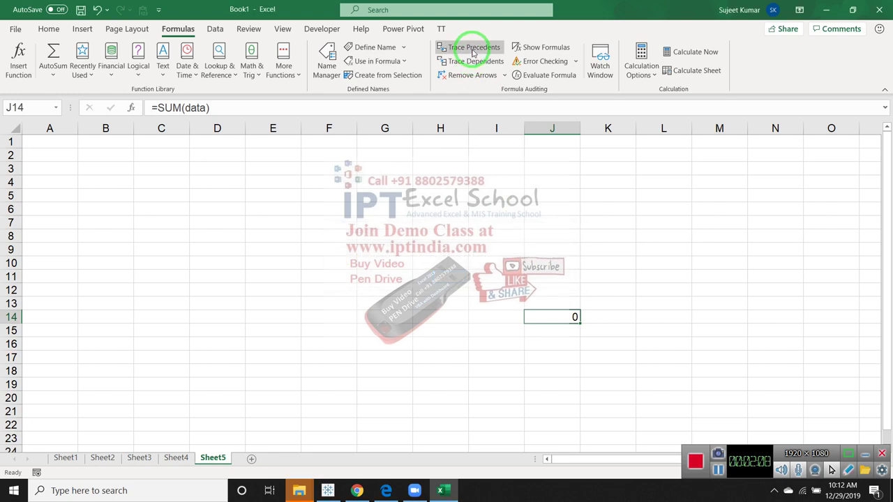
click(474, 49)
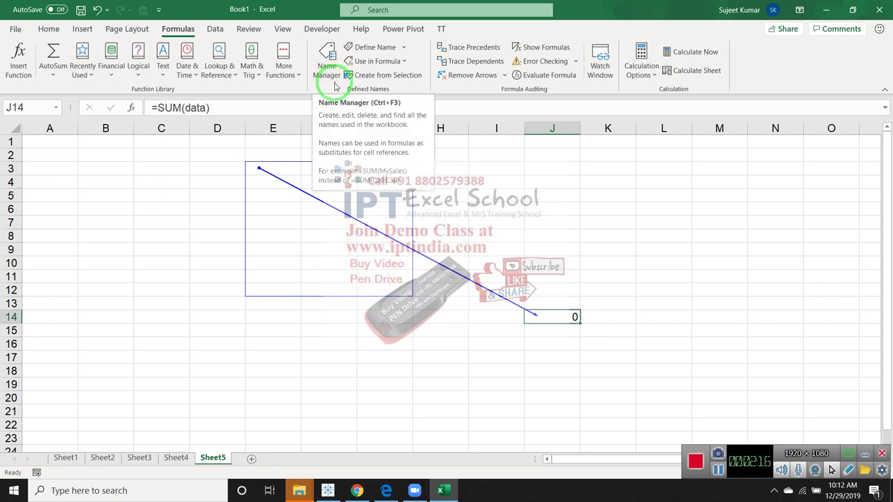
Insert a new sheet from the Loan Amortization spreadsheet solution template
right_click(223, 455)
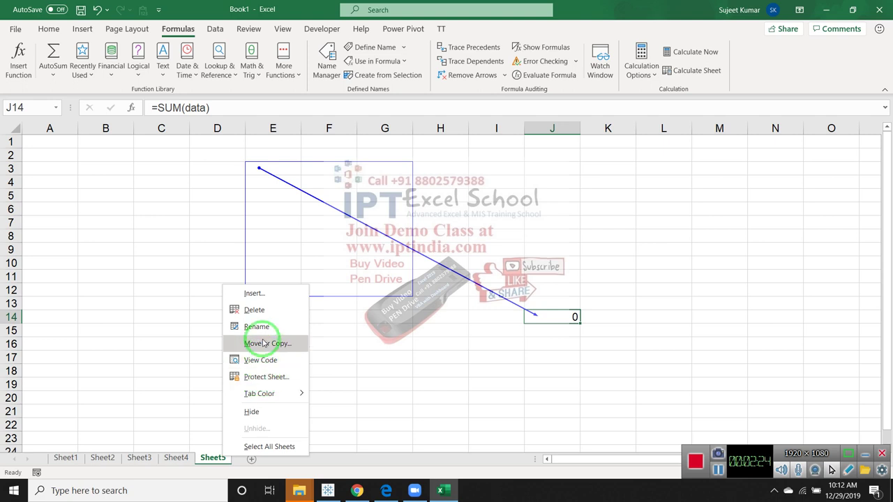
click(255, 293)
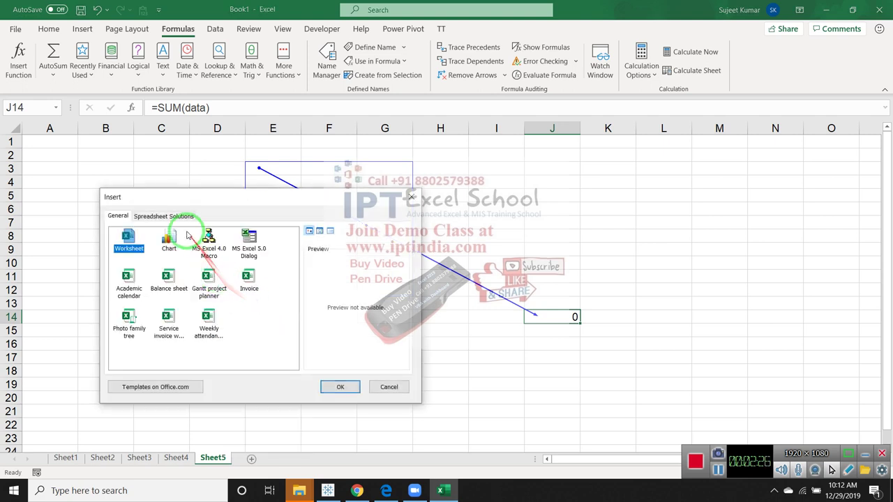
click(175, 216)
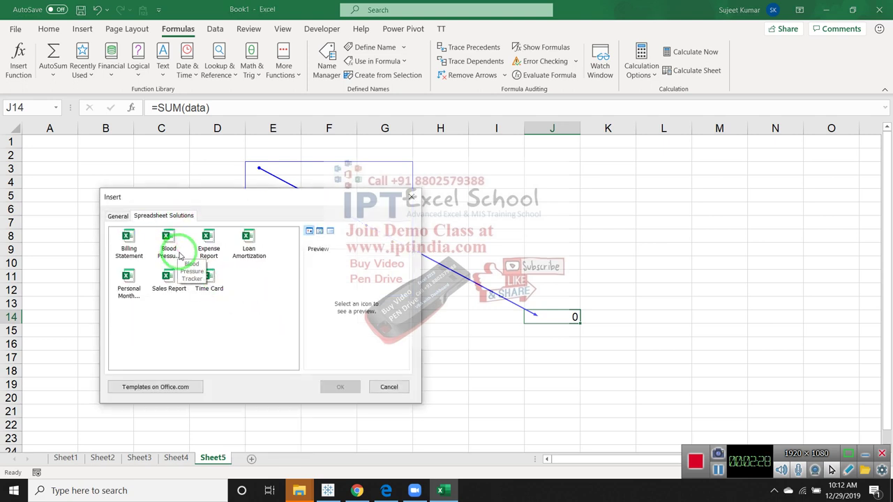
click(249, 259)
click(340, 385)
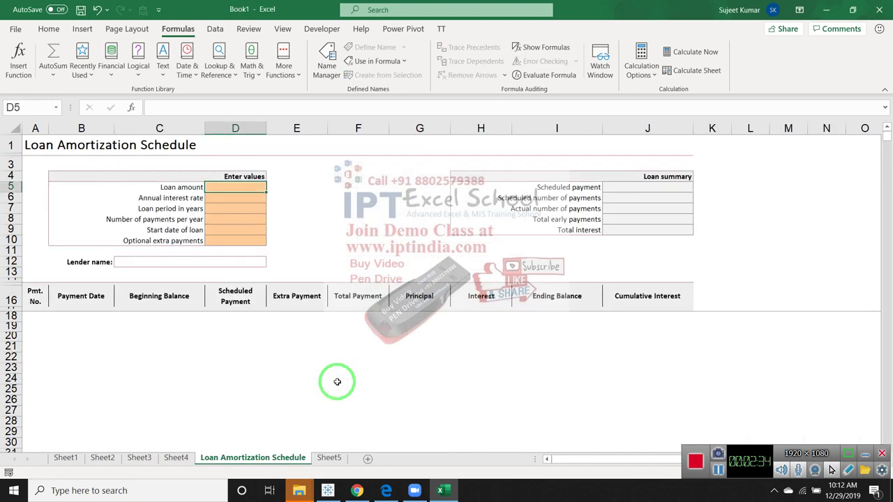
Inspect the empty Annual interest rate, Loan period and Start date cells, then bring up the Review tools
click(230, 201)
click(223, 209)
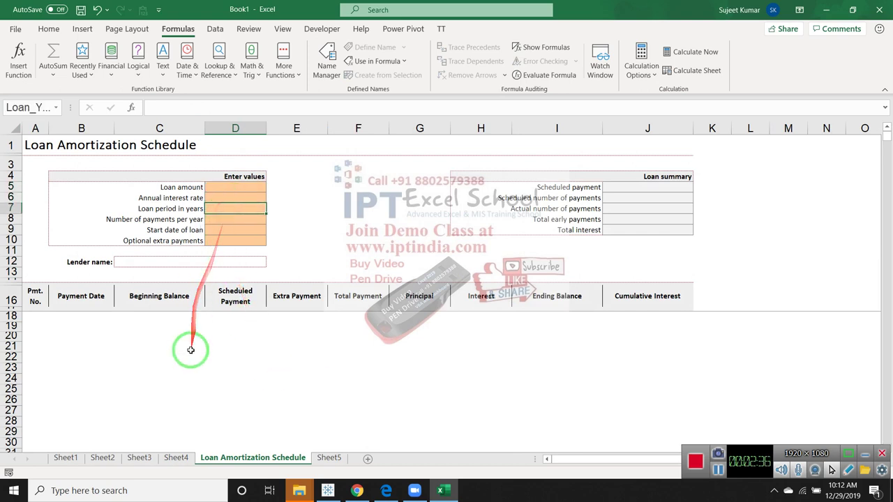
click(240, 226)
double_click(239, 198)
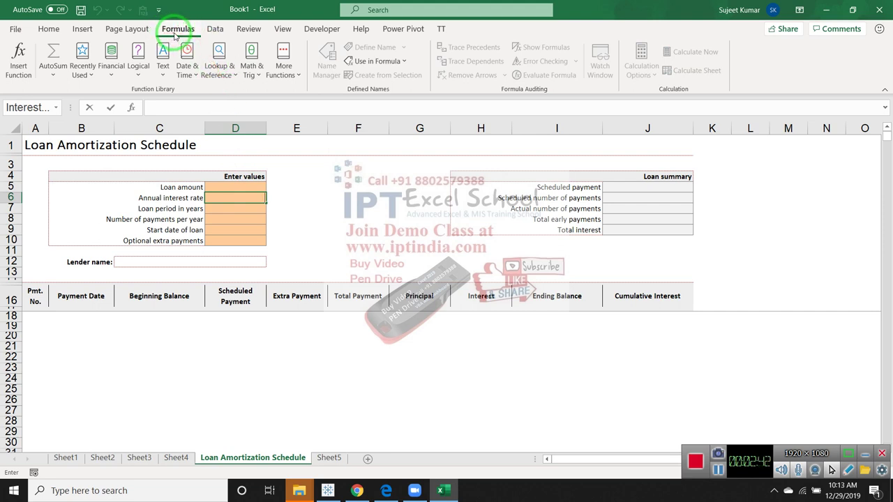
click(319, 32)
click(252, 29)
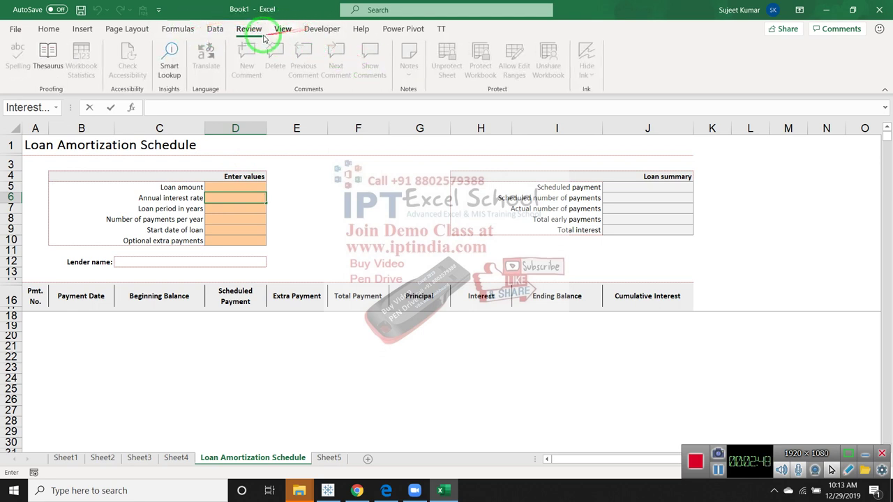
Unprotect the Loan Amortization Schedule sheet and return to the Formulas tools
click(273, 377)
click(255, 198)
click(448, 66)
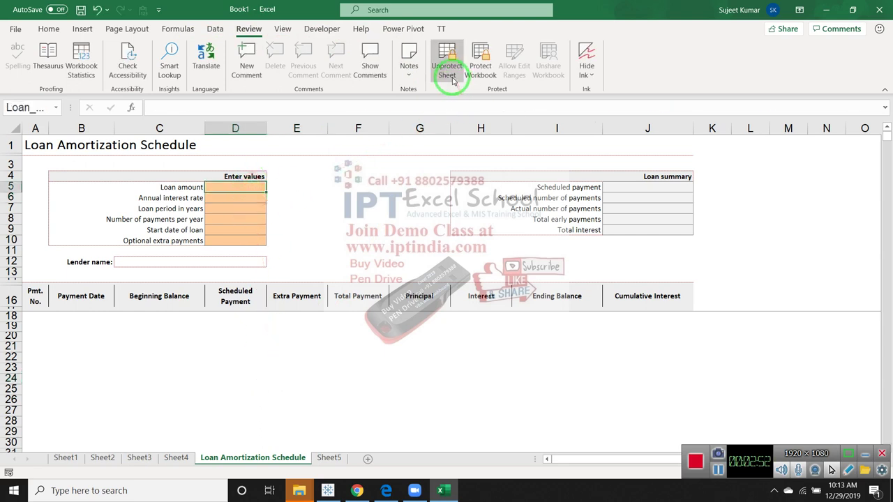
click(235, 200)
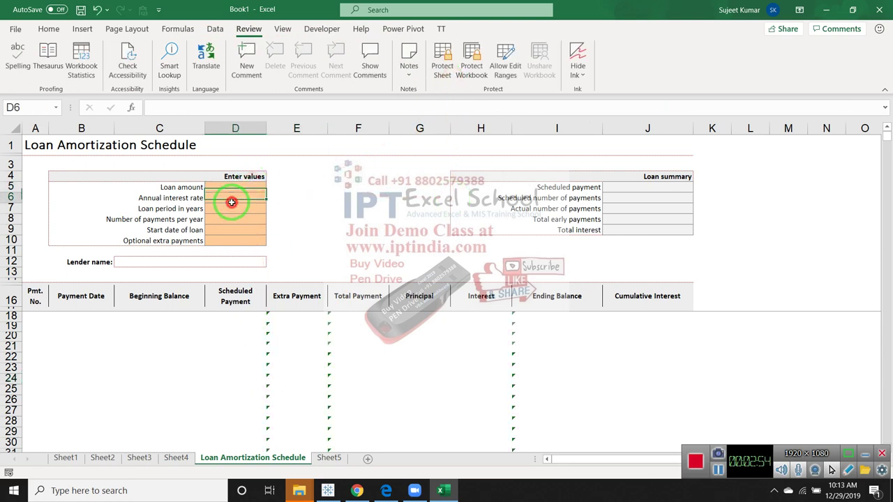
click(231, 187)
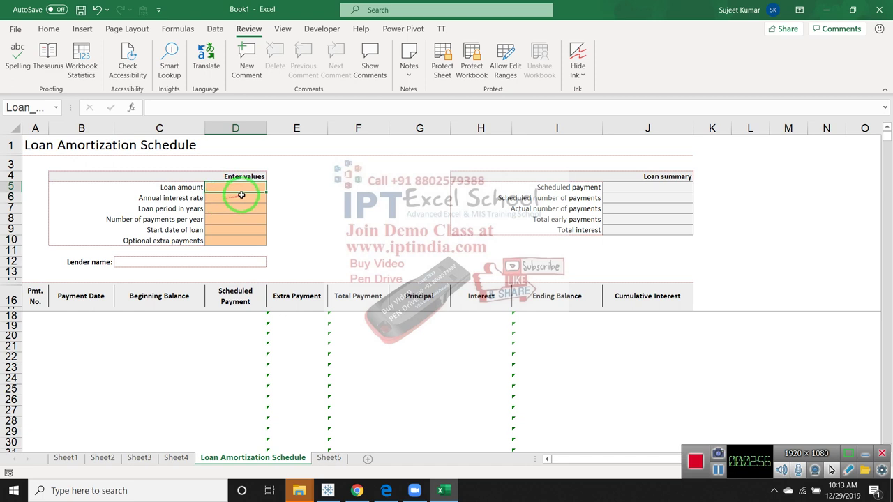
click(167, 32)
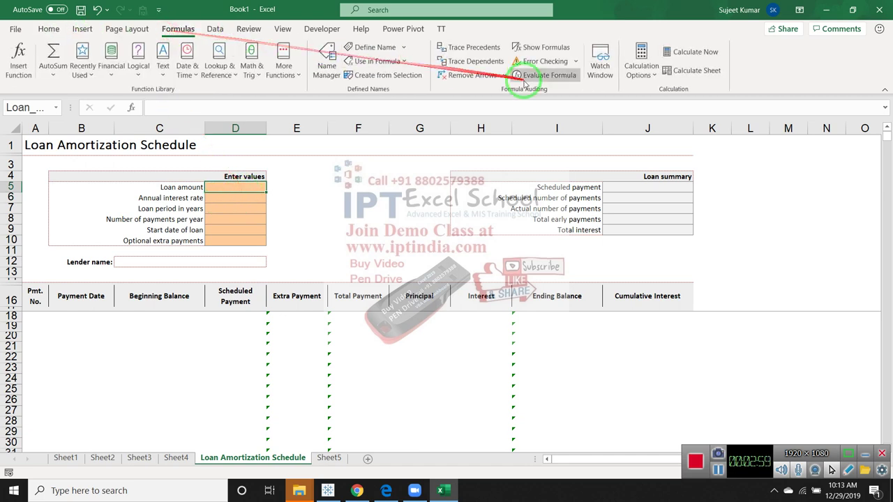
click(472, 47)
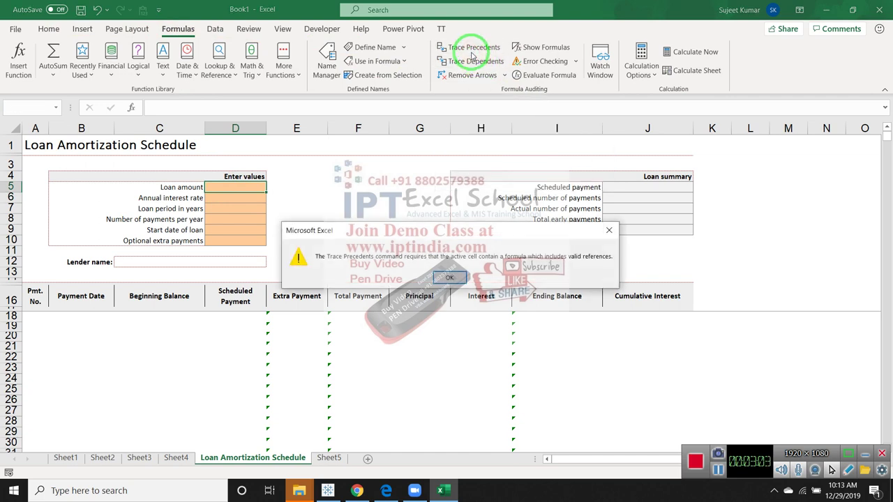
click(450, 278)
click(458, 60)
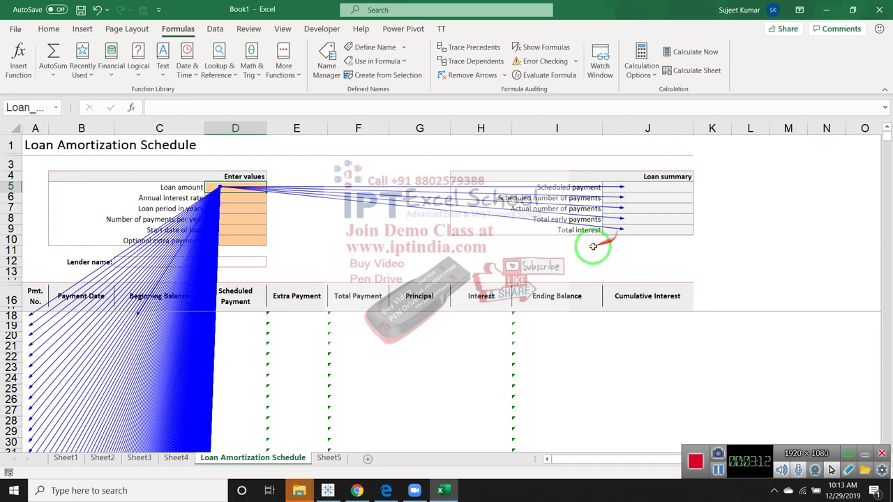
scroll(173, 335, down, 4)
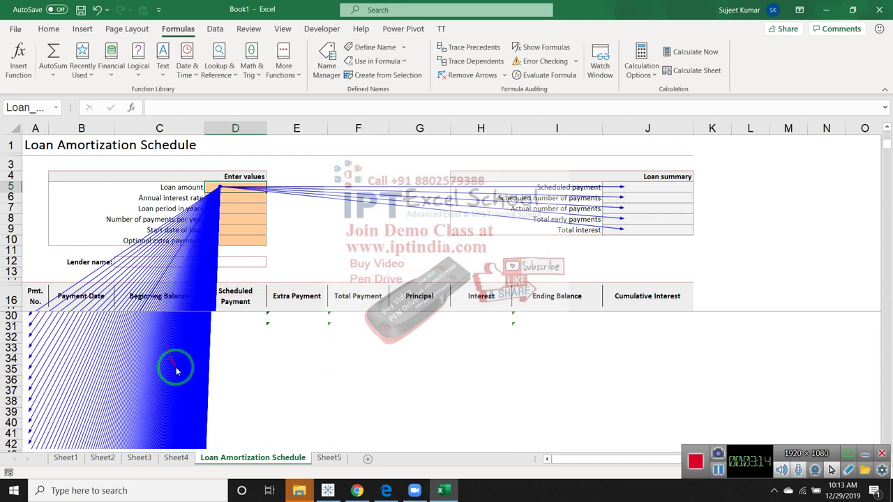
scroll(181, 370, down, 2)
scroll(189, 369, down, 2)
scroll(188, 368, down, 2)
scroll(189, 368, down, 2)
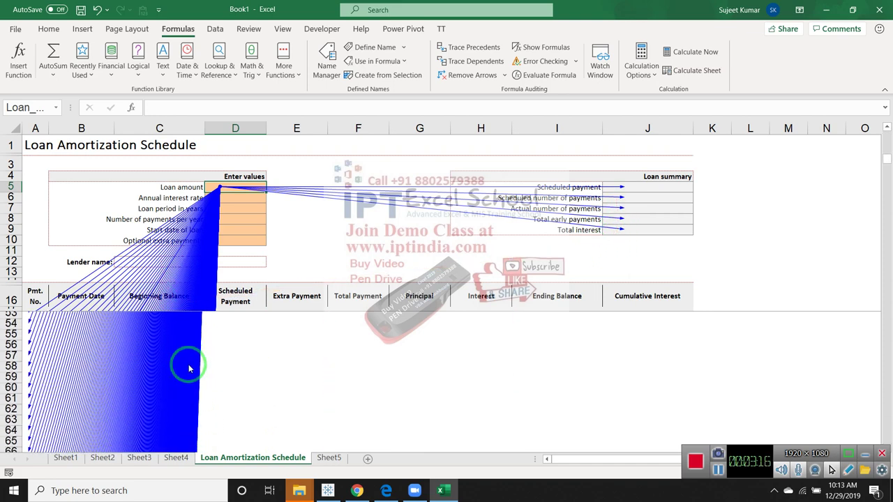
scroll(188, 367, up, 2)
scroll(189, 364, up, 1)
scroll(188, 364, up, 3)
scroll(190, 363, up, 4)
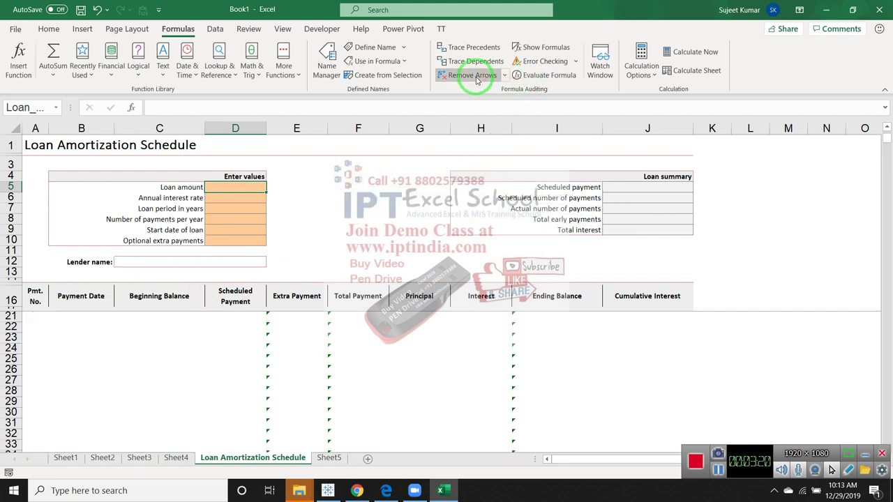
Trace the precedents of the Scheduled payment in J5, then clear the arrows
click(649, 187)
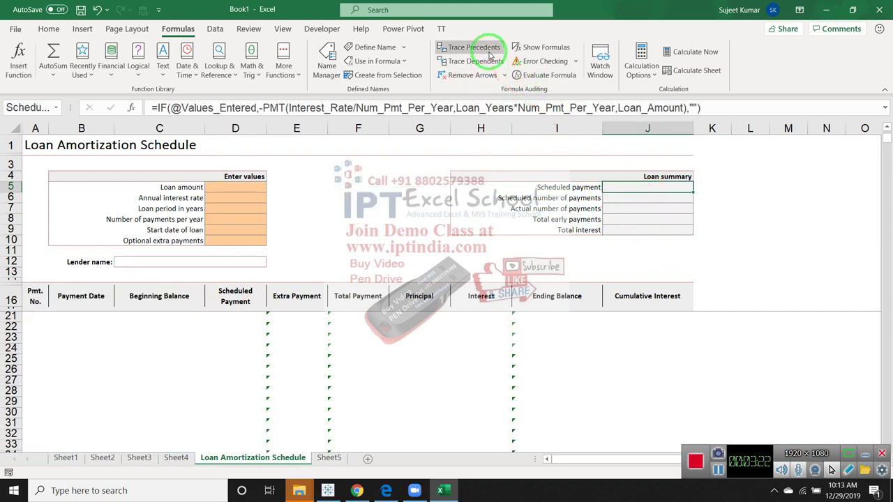
click(488, 49)
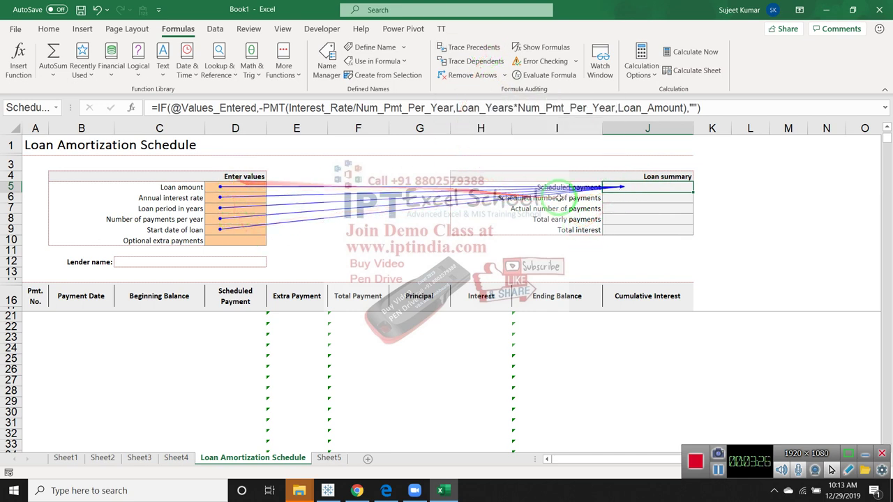
click(447, 75)
Select the Loan period and Actual number of payments cells, then show the desktop with Win+D
click(239, 209)
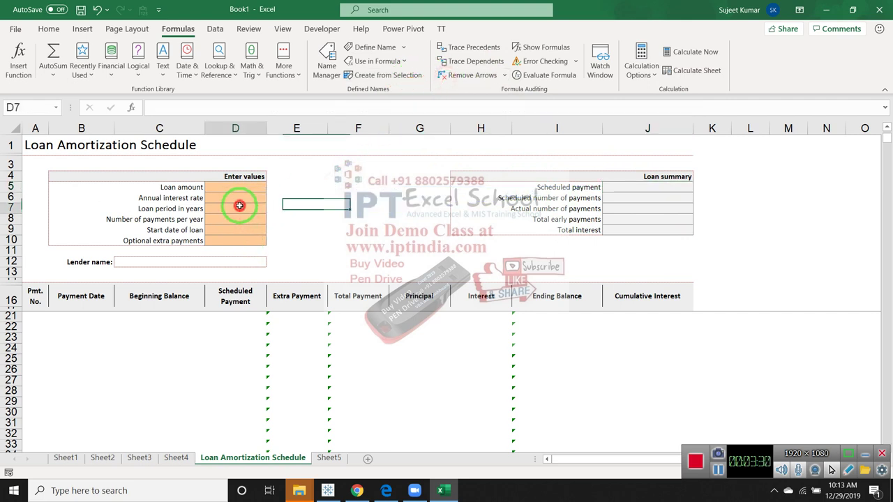
click(648, 208)
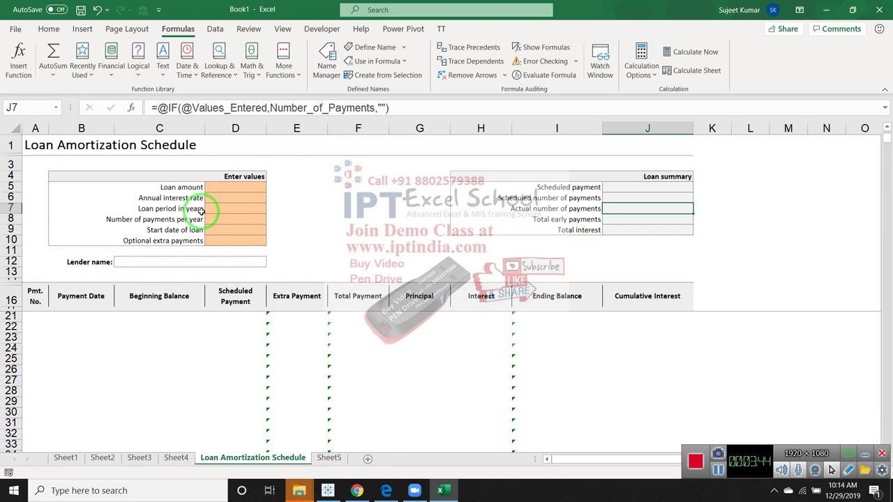
key(super+d)
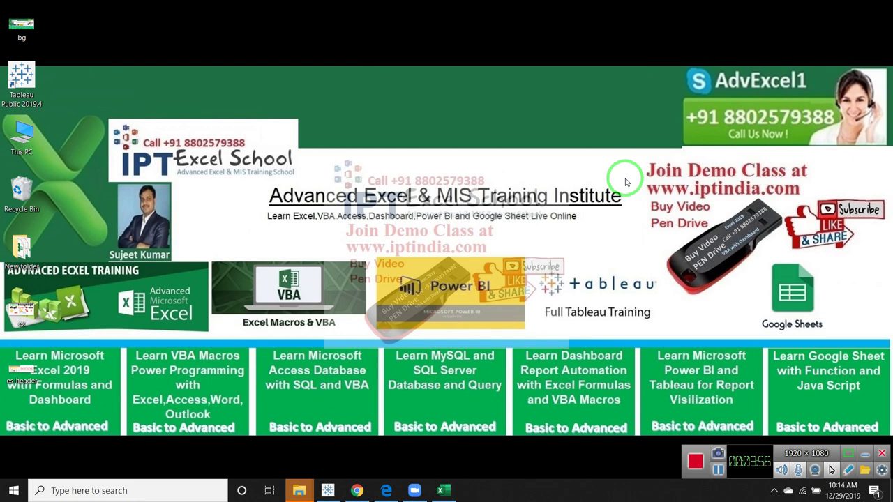
drag(640, 182, 807, 201)
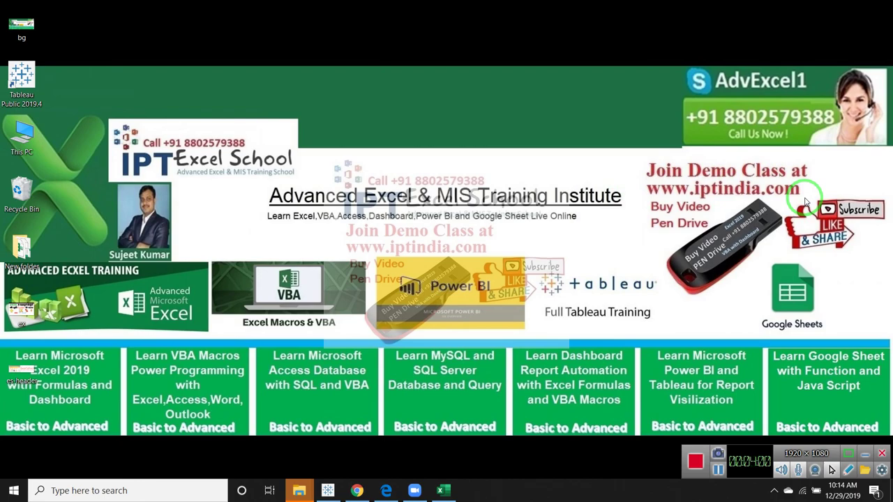